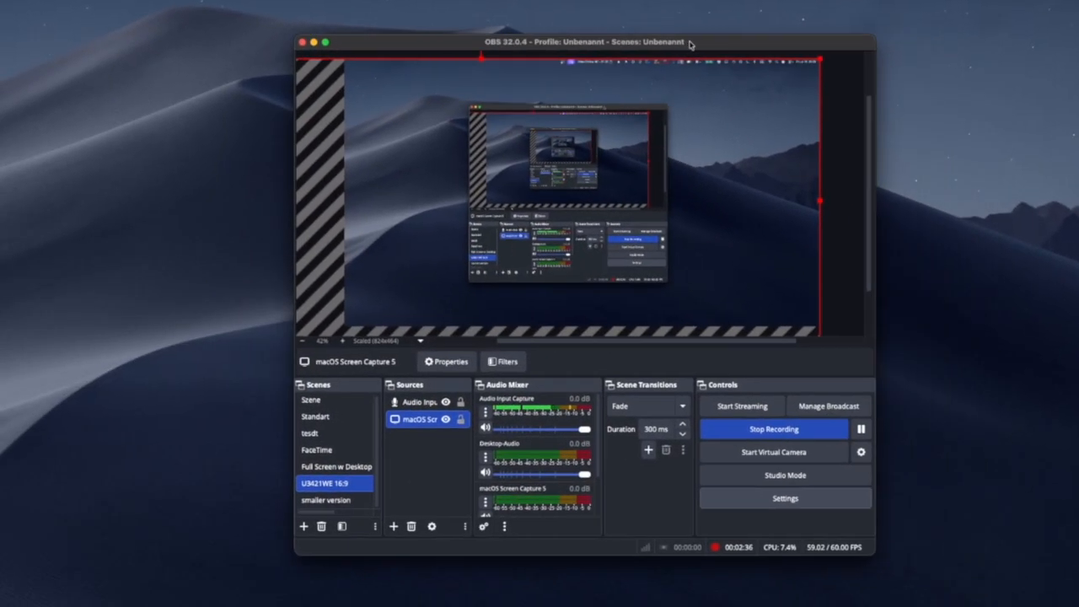
drag(691, 45, 643, 51)
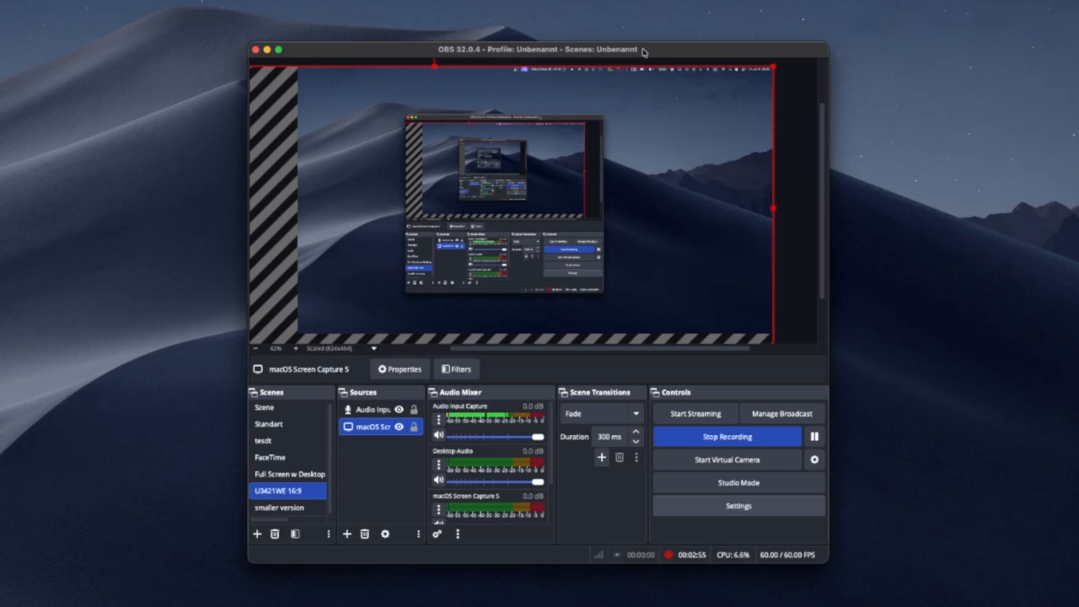
drag(642, 52, 0, 0)
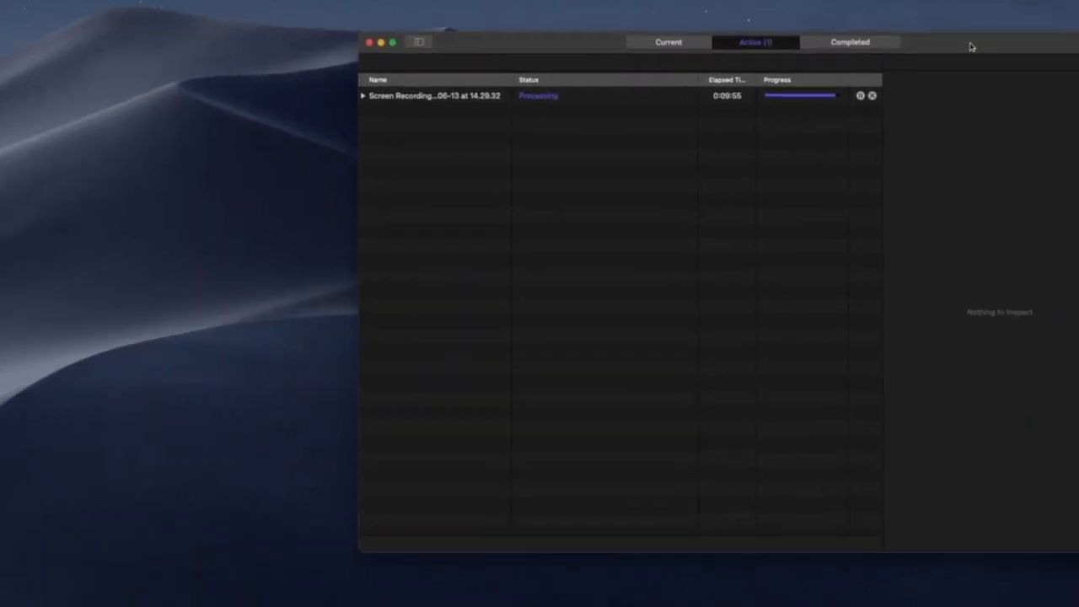
Examine the processing screen recording batch and the video settings of the custom MPEG-4 preset.
click(556, 101)
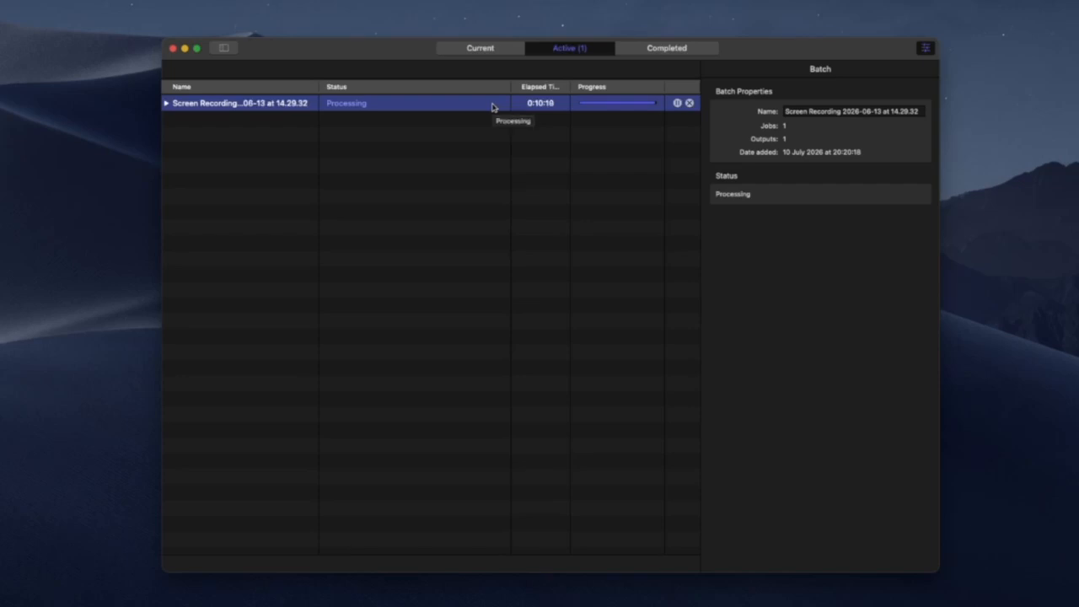
click(486, 49)
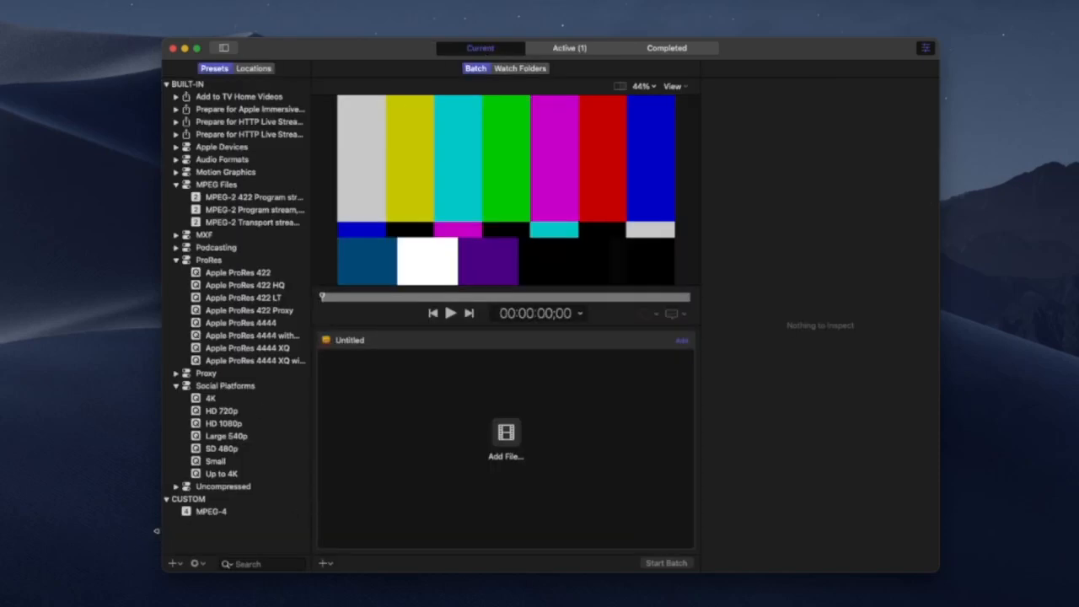
click(199, 512)
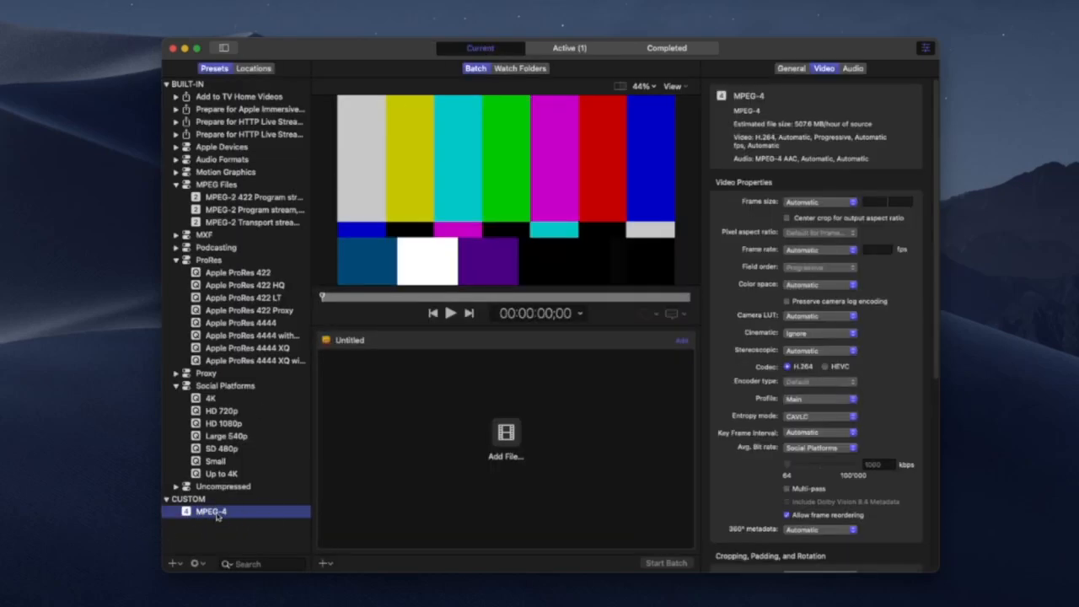
click(172, 564)
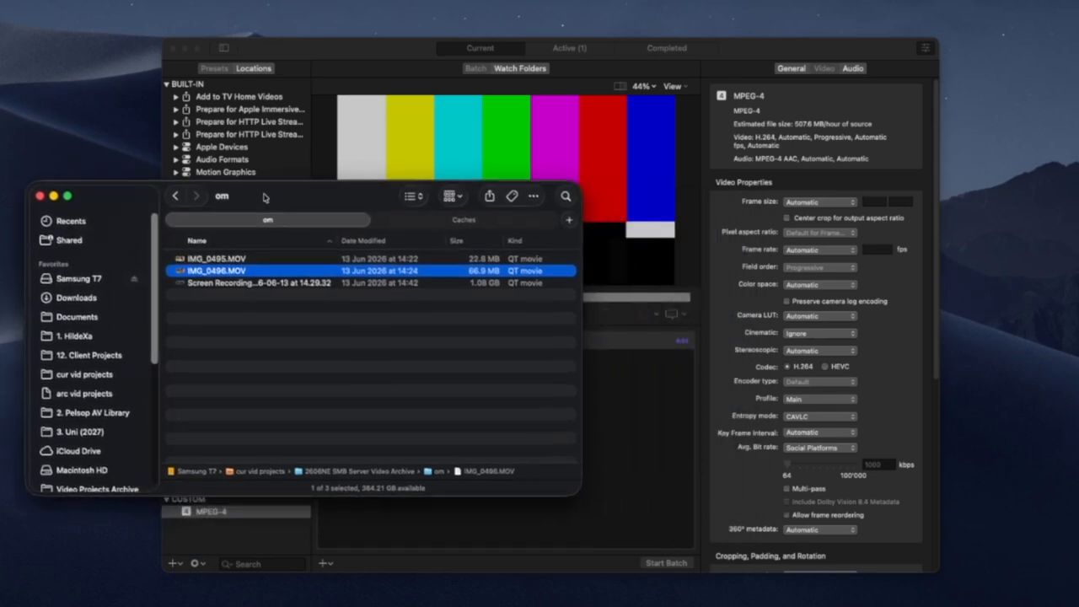
Add "Screen Recording 2026-06-13 at 14.29.32" as the batch's only job, without IMG_0496.MOV, and apply the custom MPEG-4 preset to it.
drag(251, 275, 551, 347)
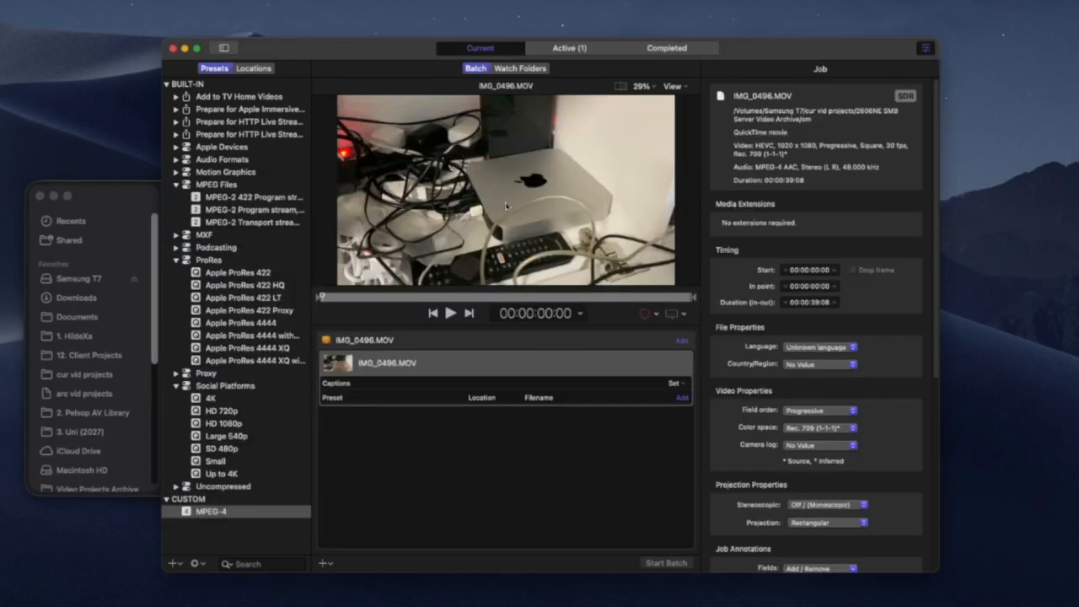
click(157, 195)
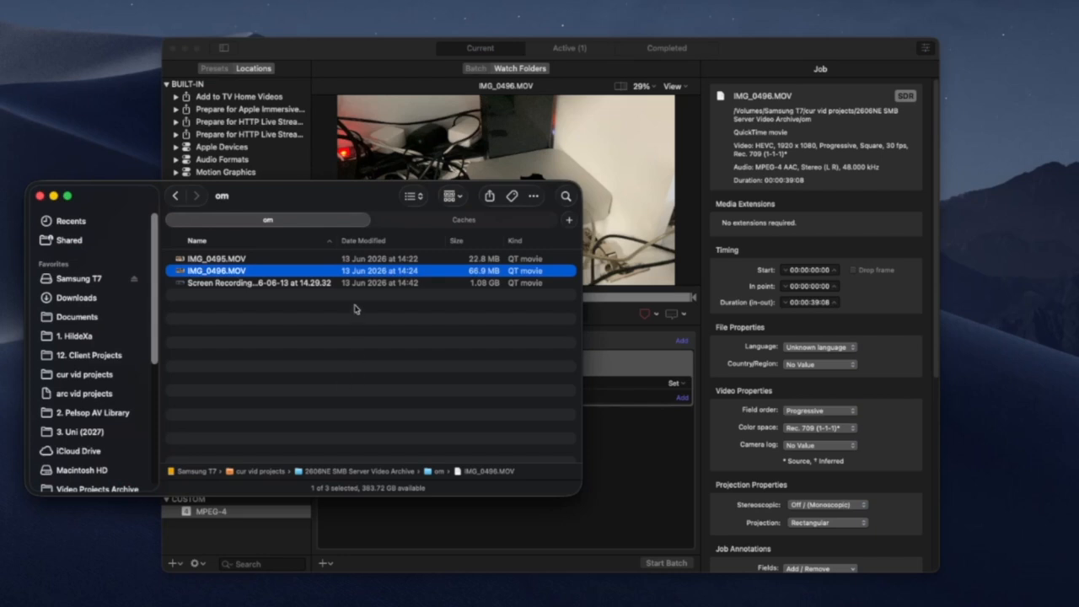
click(338, 282)
drag(354, 284, 624, 379)
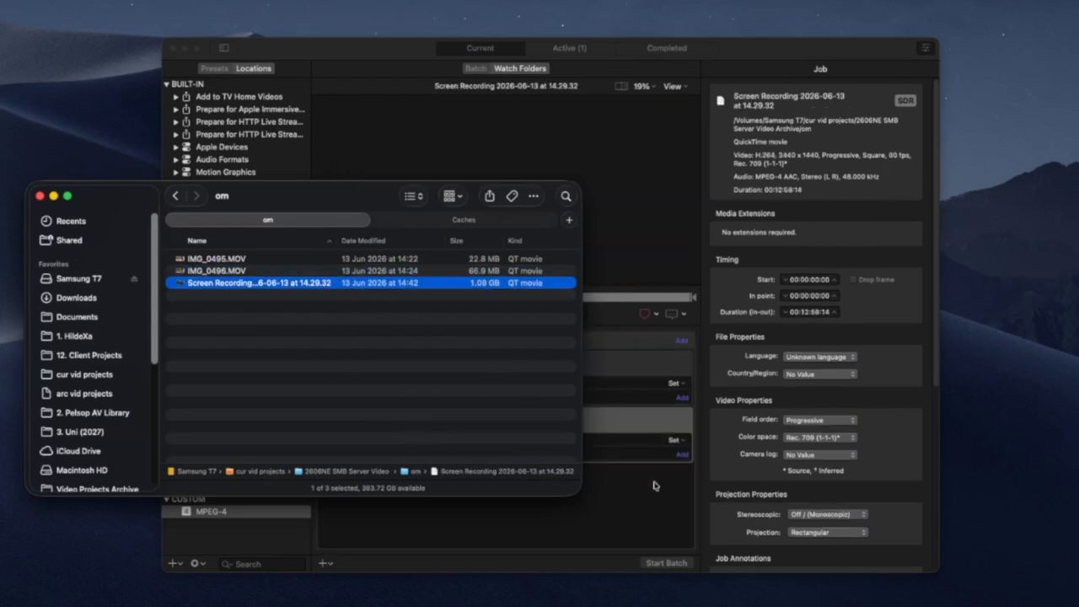
key(Delete)
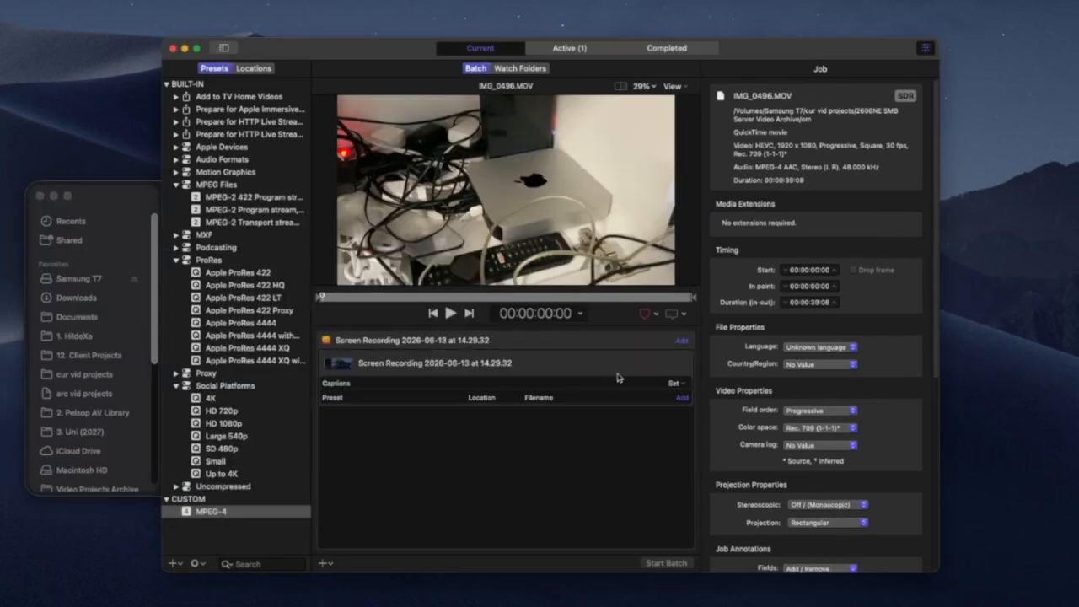
drag(249, 512, 484, 410)
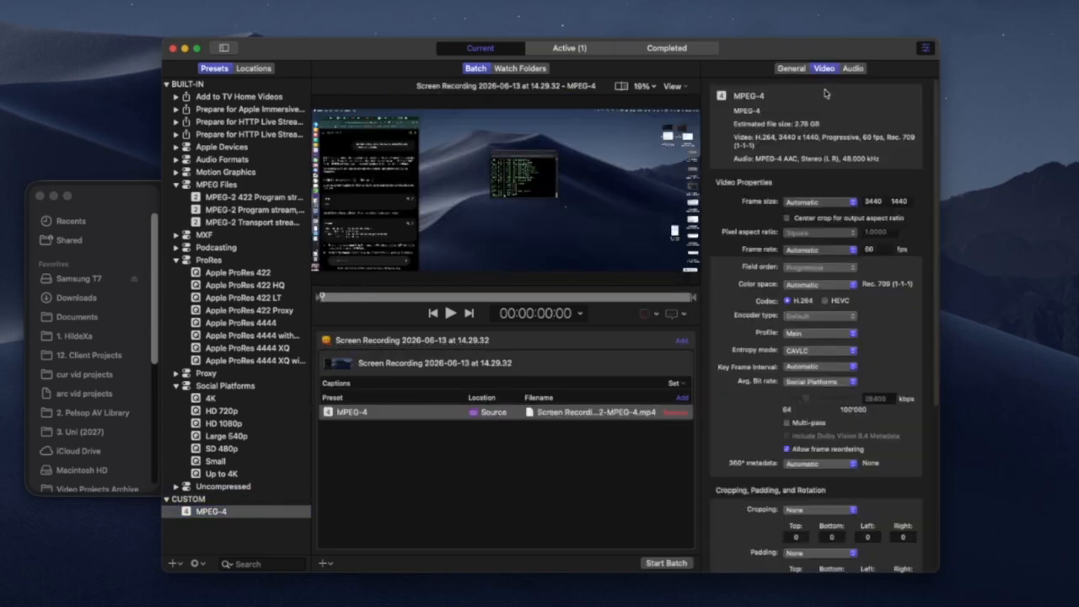
Set the custom MPEG-4 preset's frame rate to 25 fps.
click(210, 514)
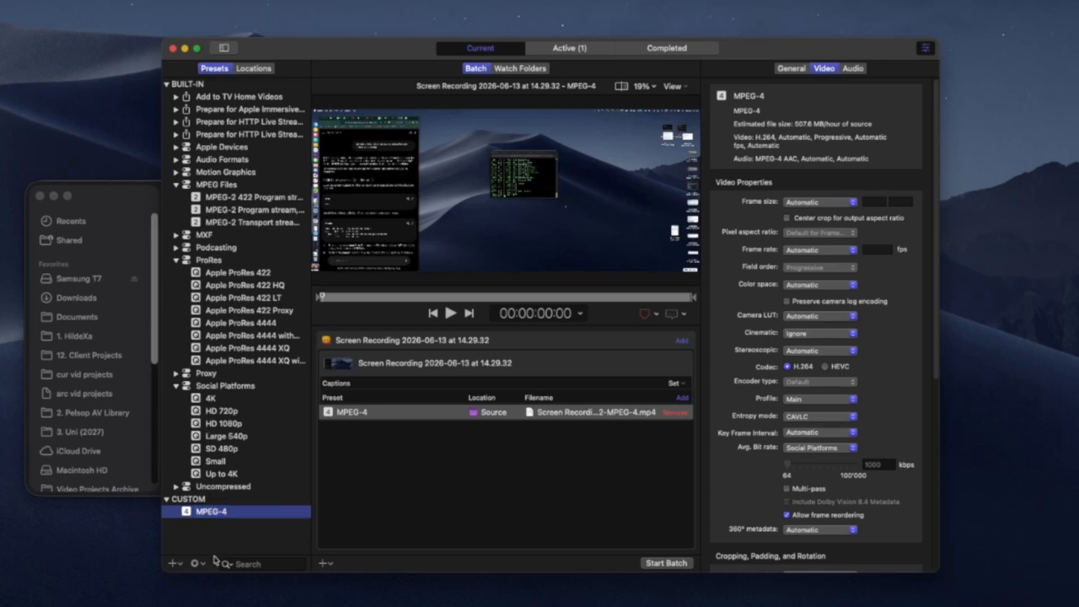
click(823, 251)
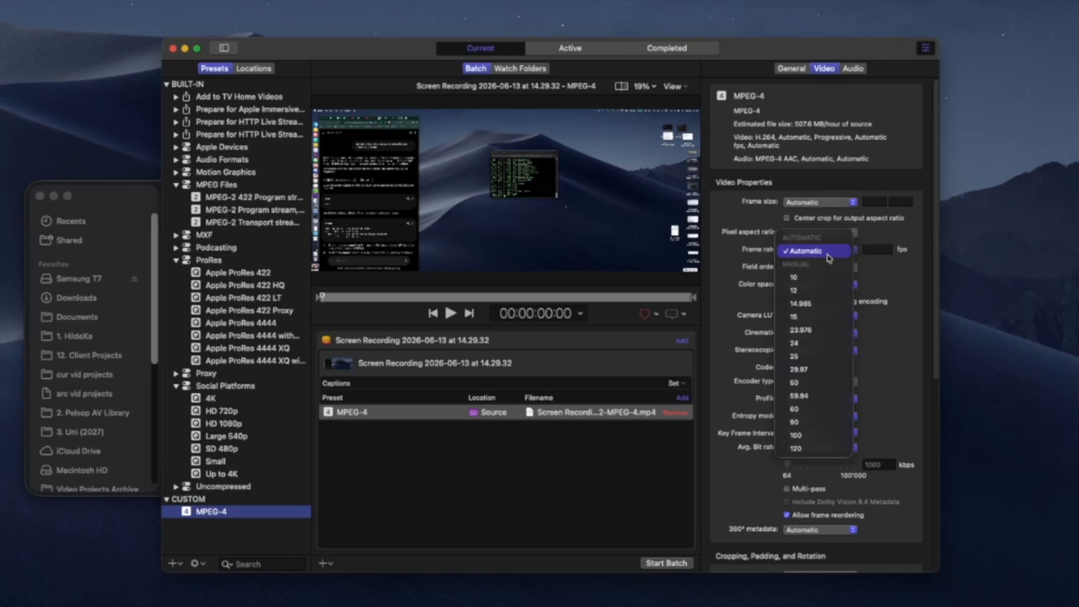
click(807, 357)
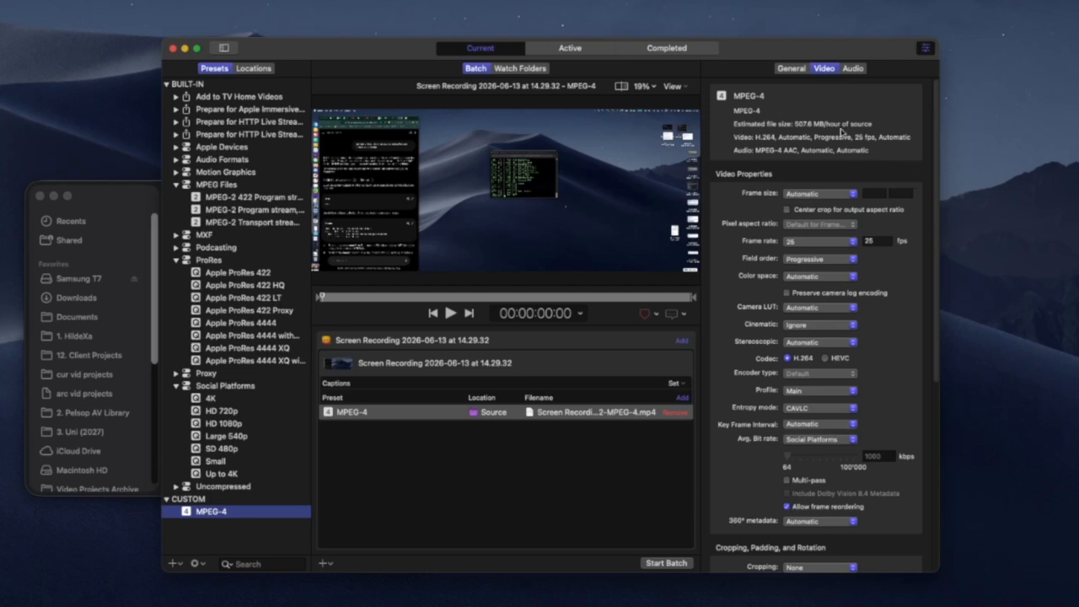
Review the frame size options available for the custom MPEG-4 preset.
click(111, 185)
drag(363, 194, 371, 212)
click(757, 182)
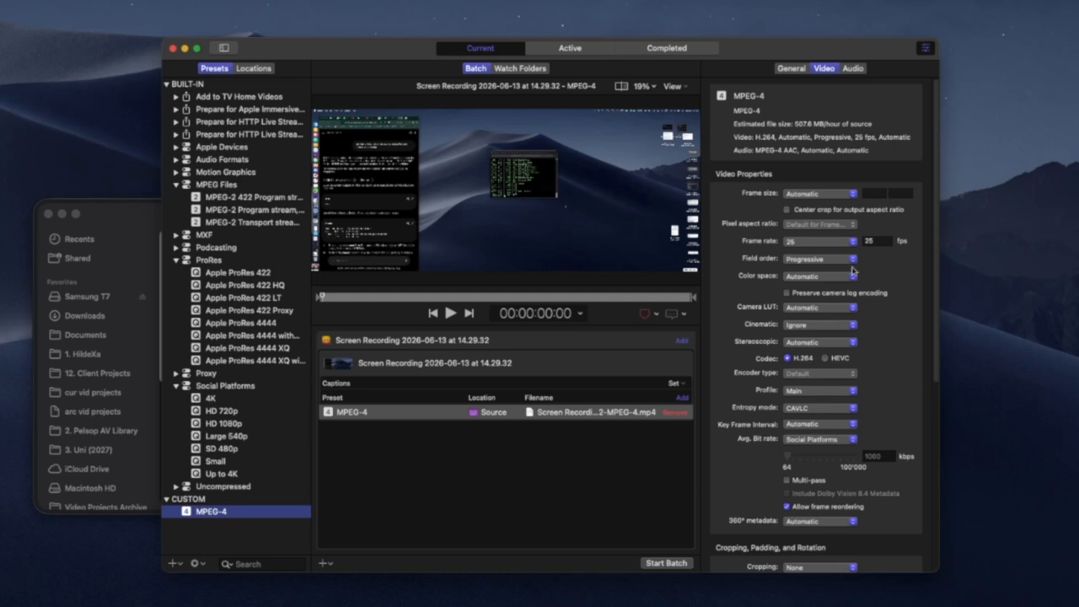
click(811, 194)
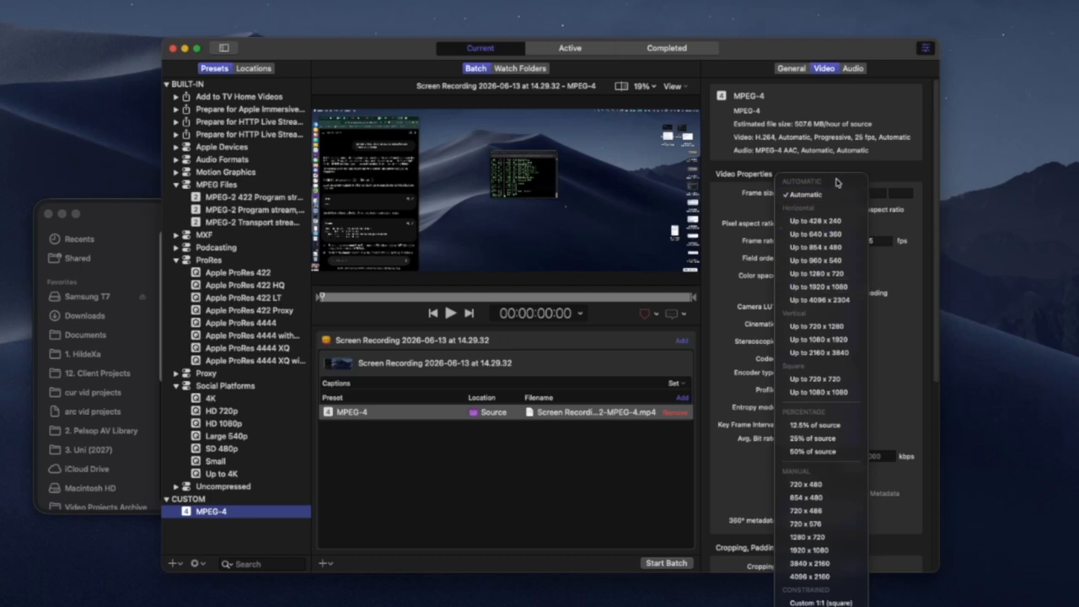
click(772, 196)
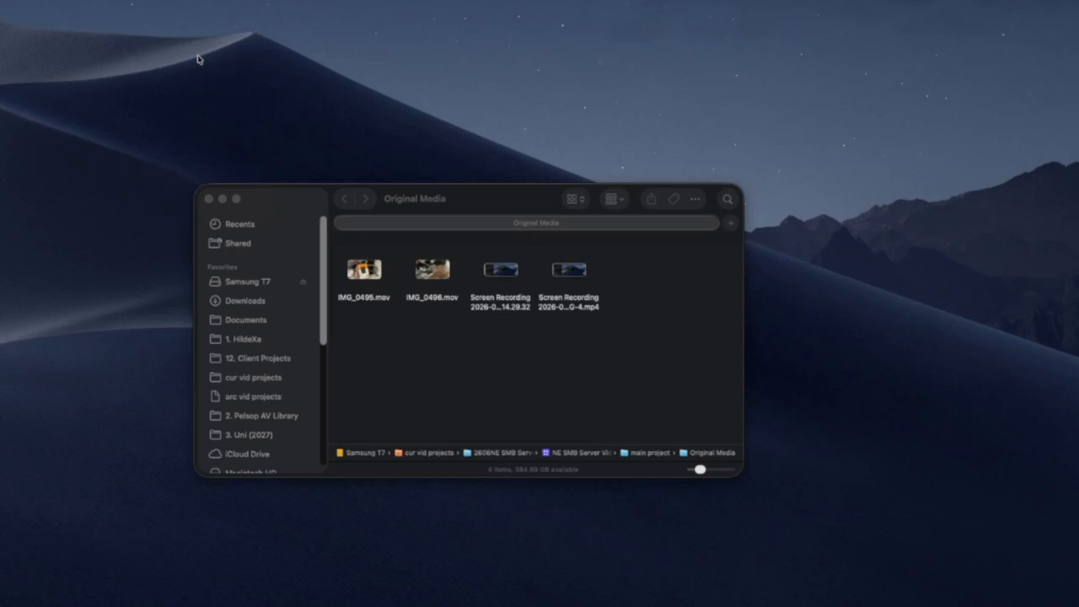
Locate the MPEG-4 copy of the screen recording in the Original Media folder in Finder.
drag(671, 367, 430, 301)
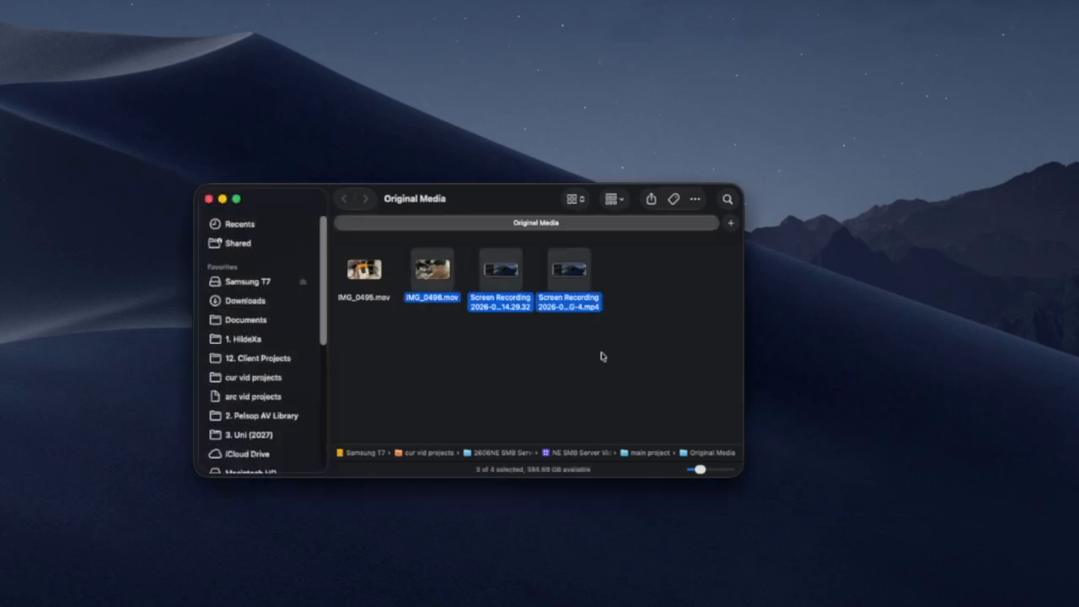
click(601, 353)
click(578, 285)
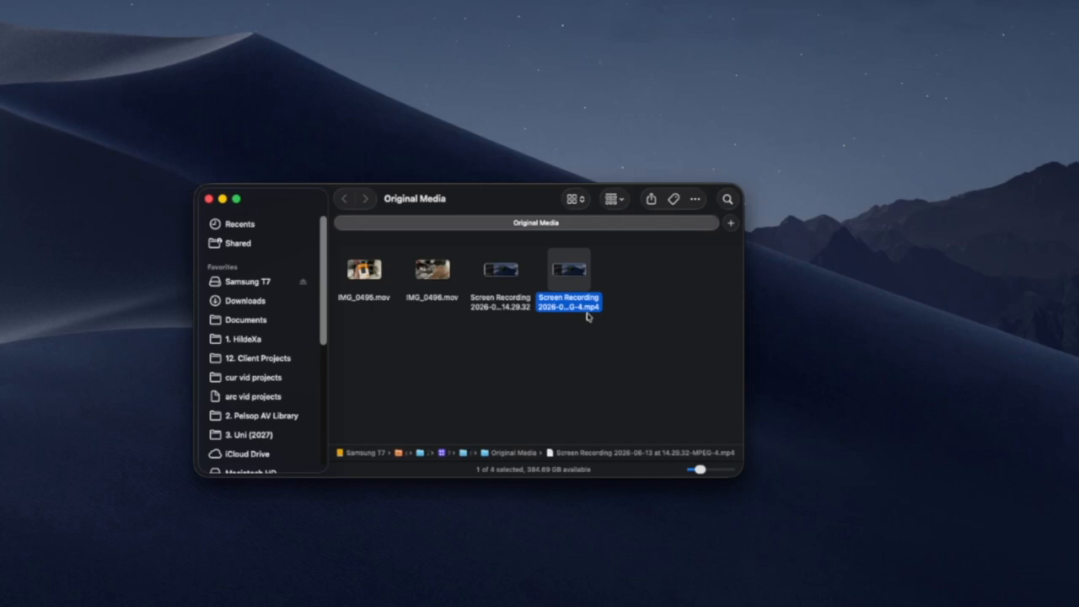
mouse_move(520, 277)
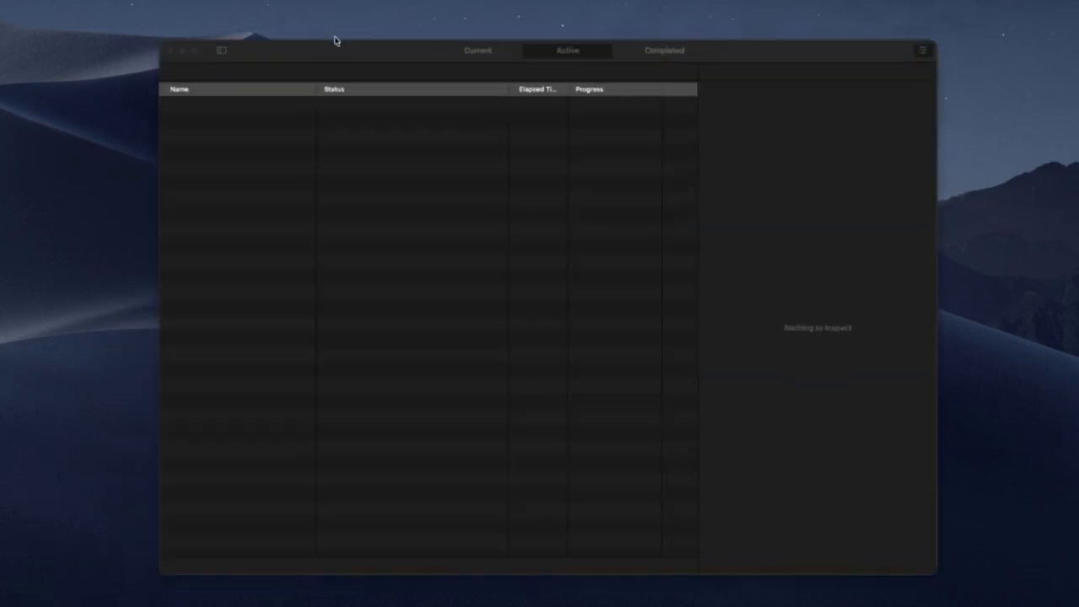
Return to Compressor's current batch and set the custom MPEG-4 preset's frame rate to 60 fps.
click(494, 56)
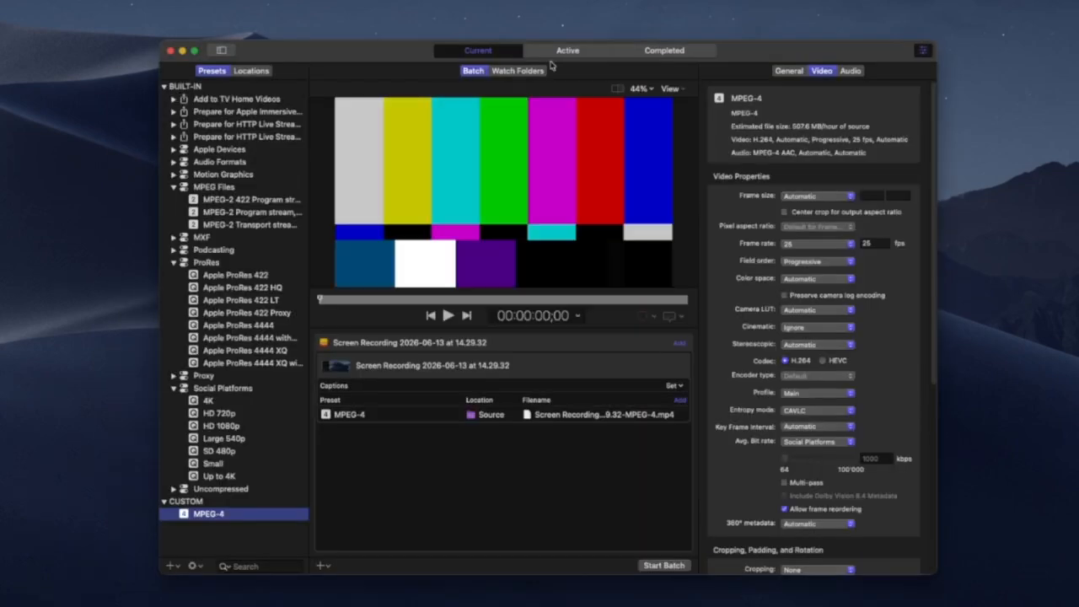
click(782, 246)
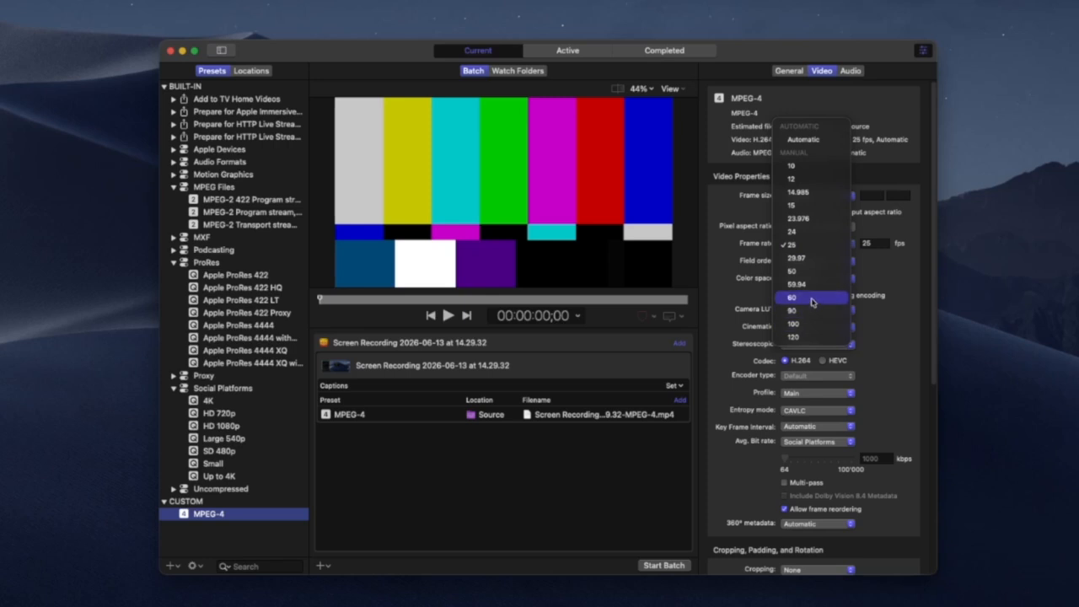
click(812, 302)
click(812, 246)
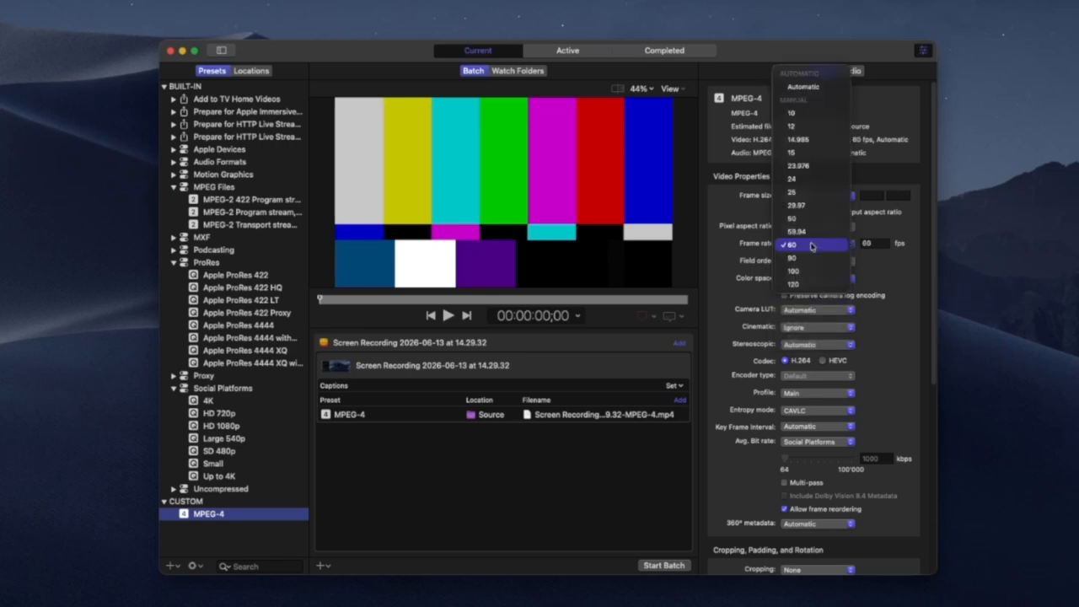
click(758, 247)
click(784, 245)
click(795, 246)
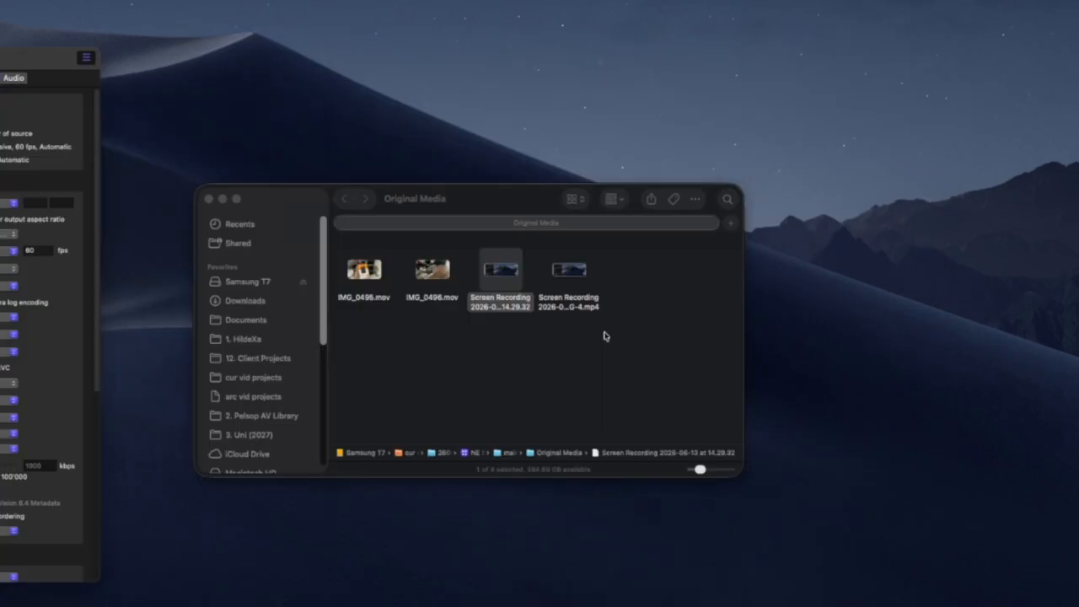
Switch to Final Cut Pro and start relinking the screen recording clip's original media, browsing for a replacement file.
click(569, 271)
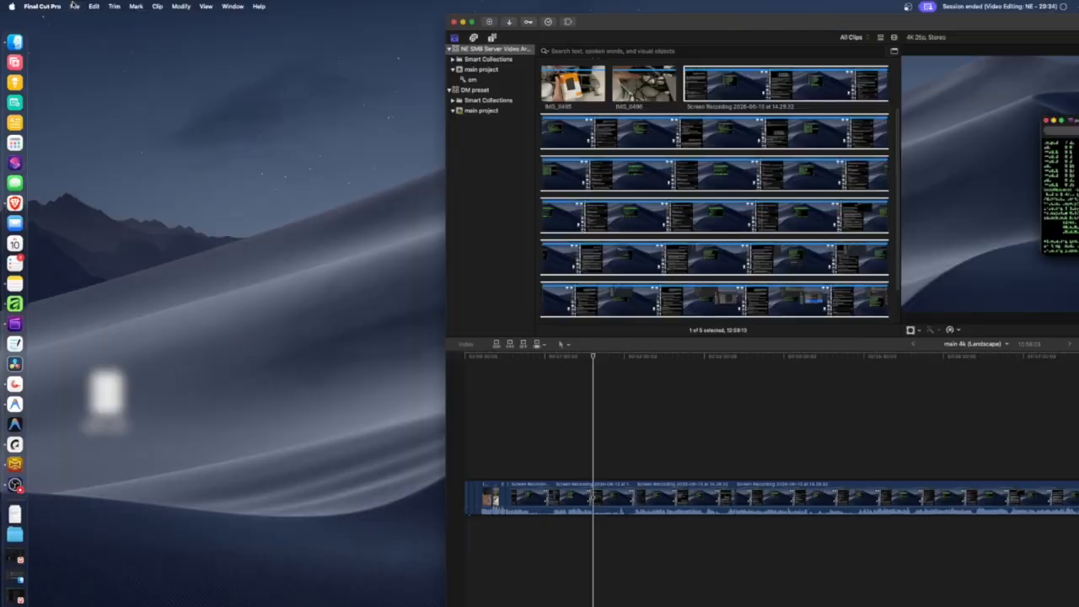
click(77, 8)
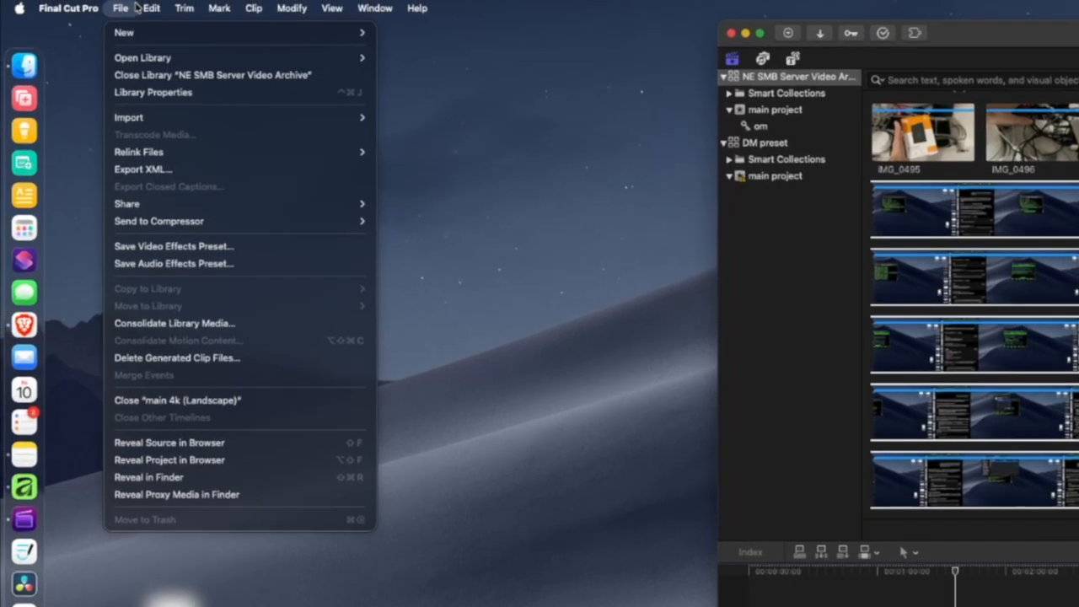
mouse_move(212, 157)
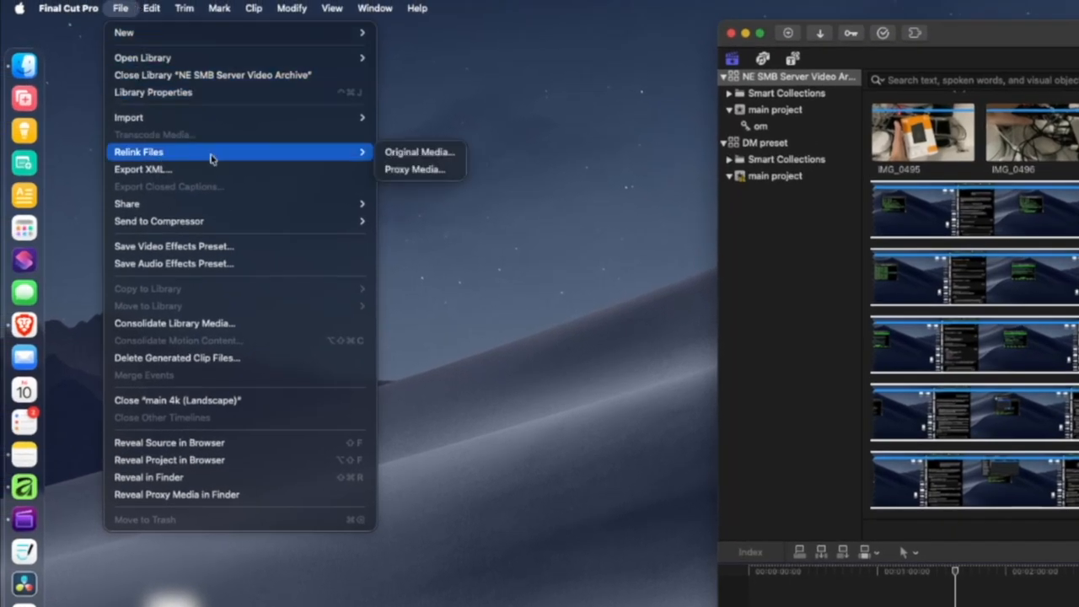
click(426, 152)
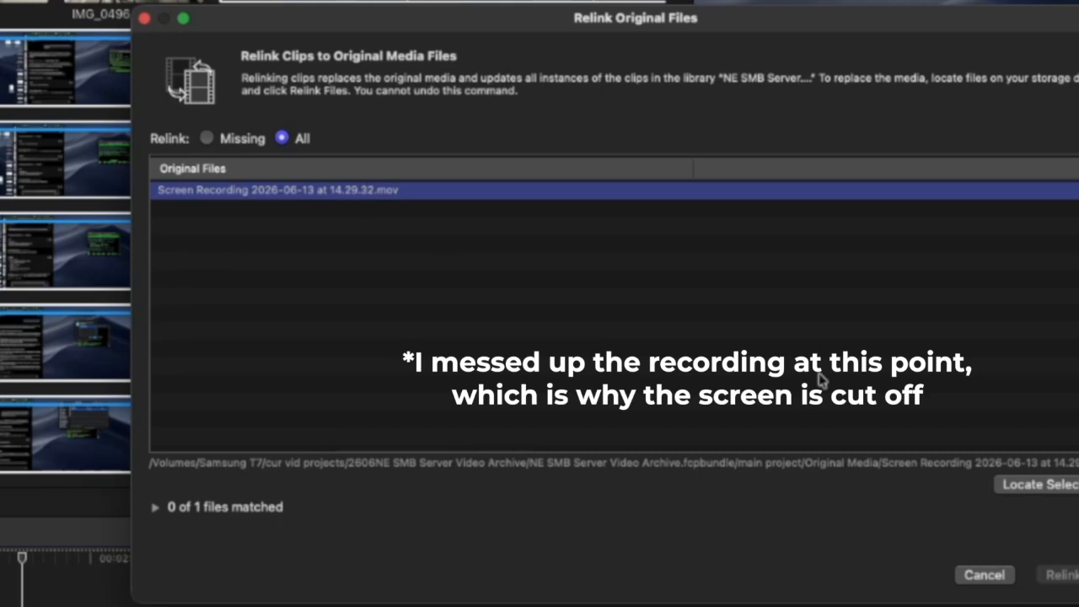
key(Return)
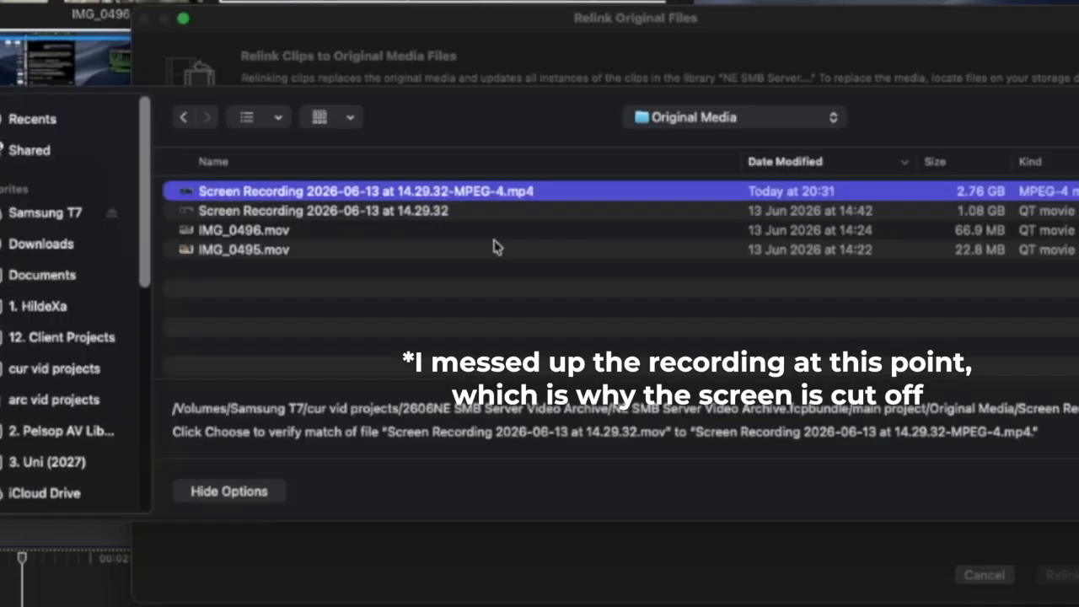
Match the clip to "Screen Recording 2026-06-13 at 14.29.32-MPEG-4.mp4" and close the relink window without relinking.
click(376, 211)
click(512, 191)
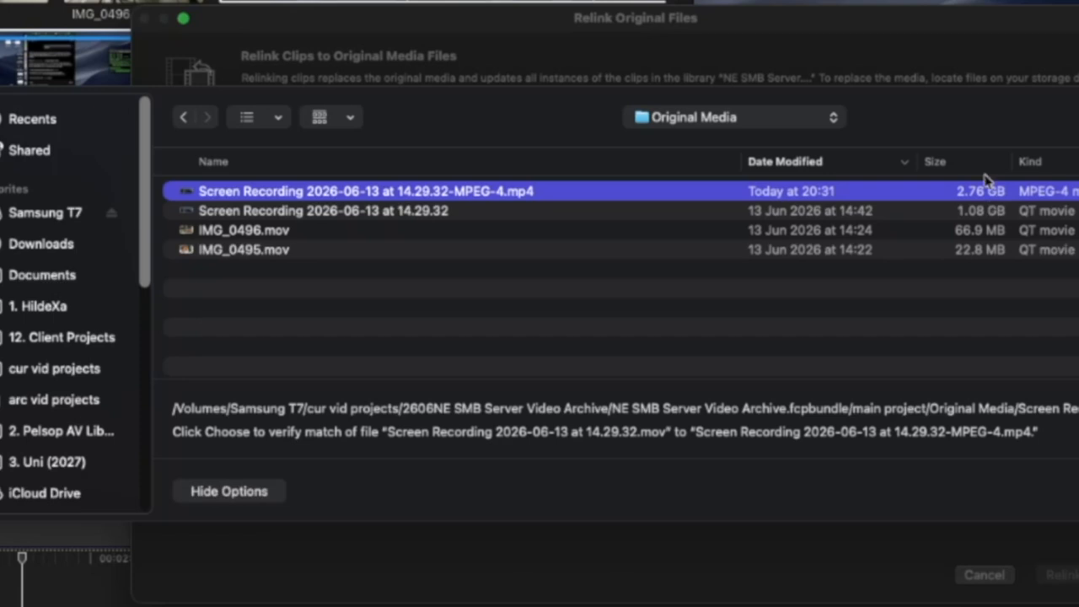
key(Return)
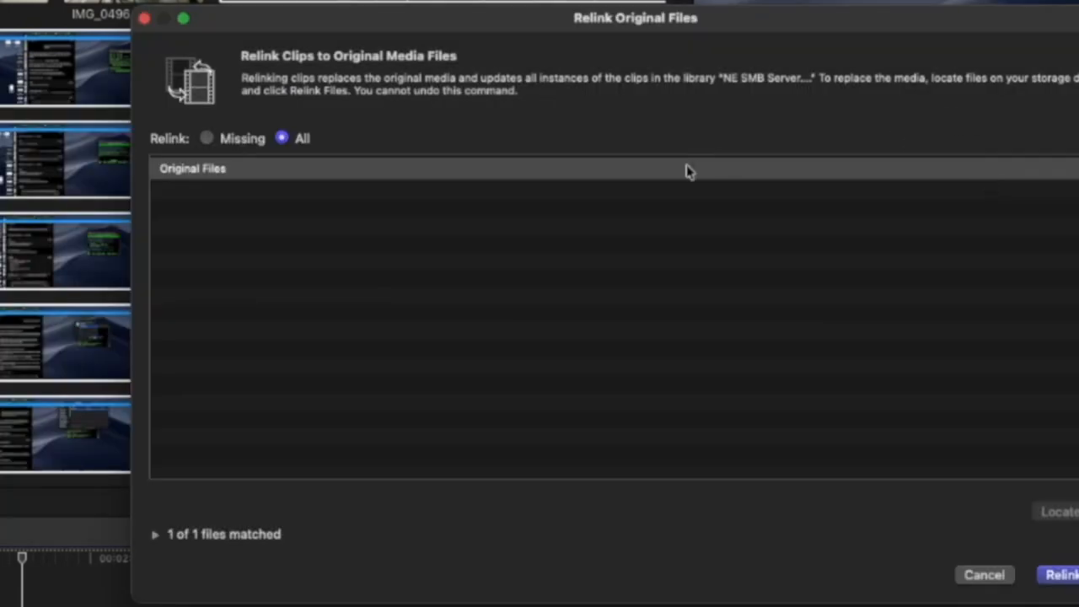
click(141, 17)
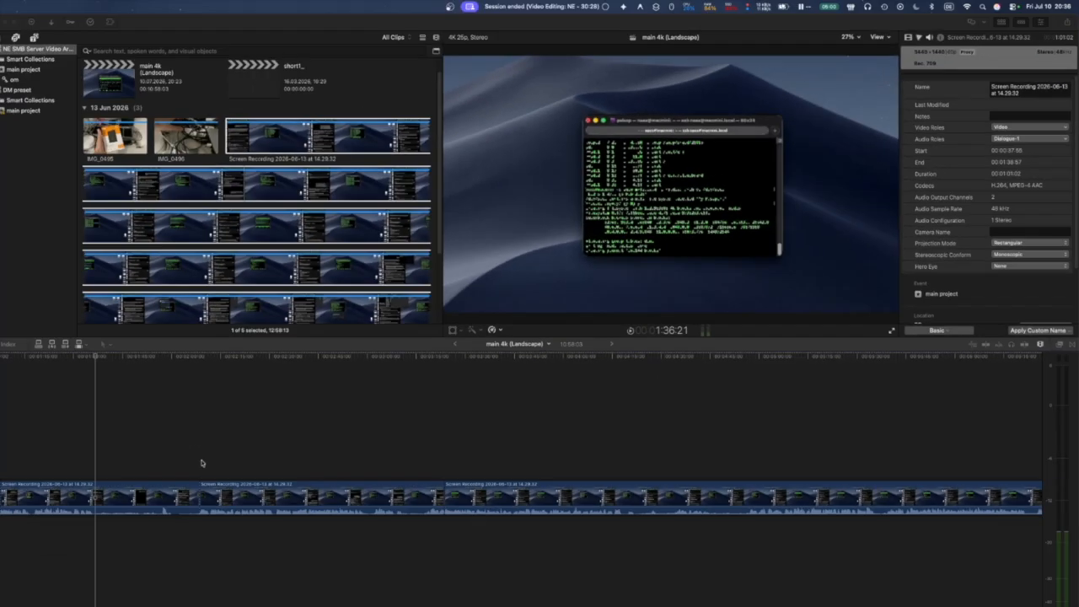
Disable the timeline clip directly after the one under the playhead and enable it again.
click(224, 504)
key(v)
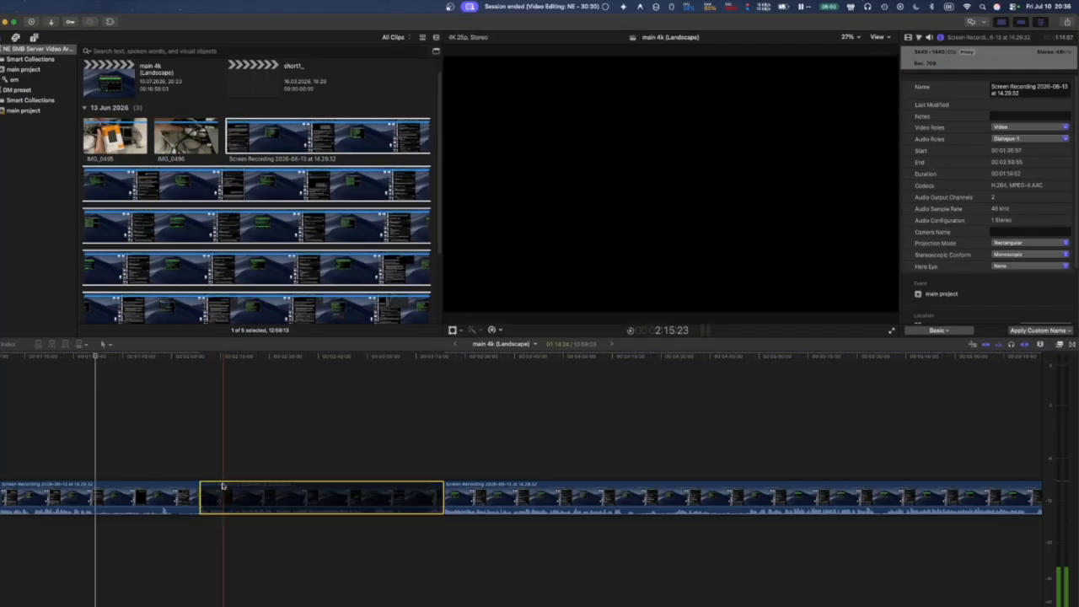
key(v)
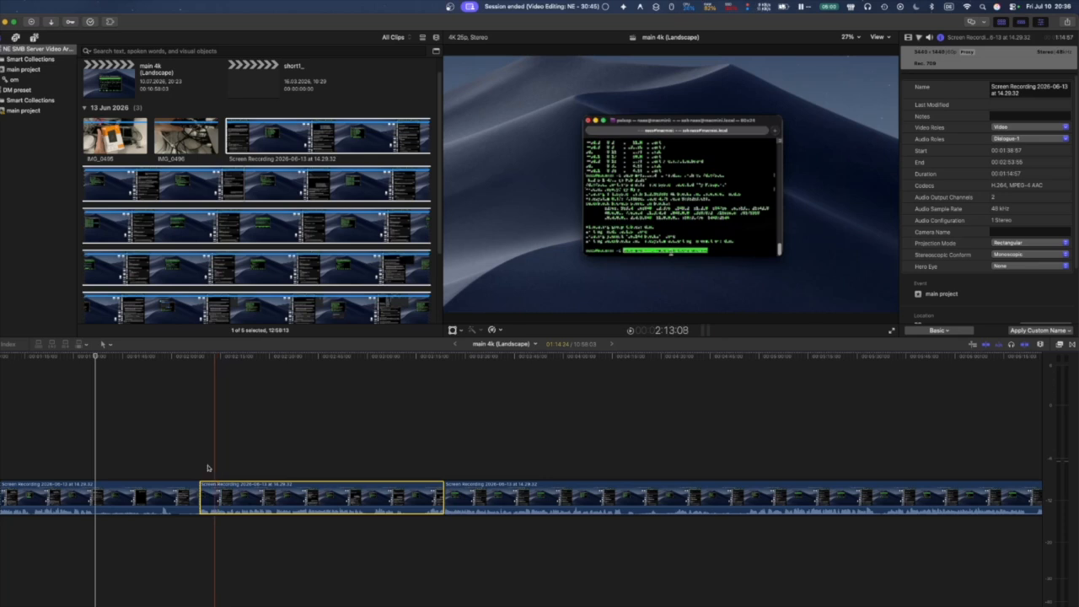
Slip the content of that same timeline clip with the Trim tool so its source starts at about 00:01:38:24.
key(t)
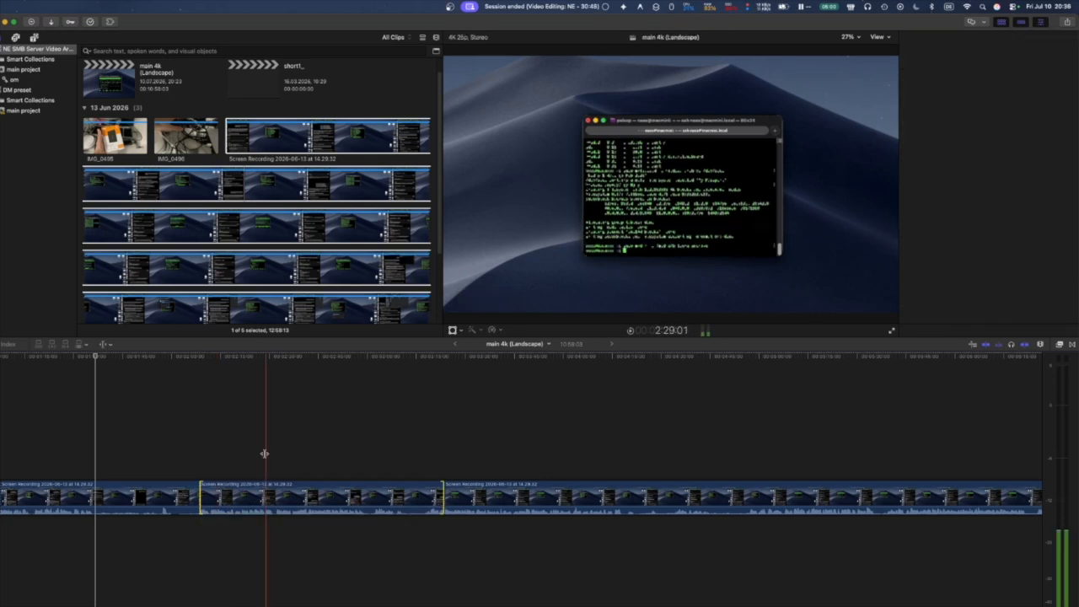
mouse_move(267, 499)
mouse_down()
mouse_move(284, 499)
mouse_move(266, 501)
mouse_up()
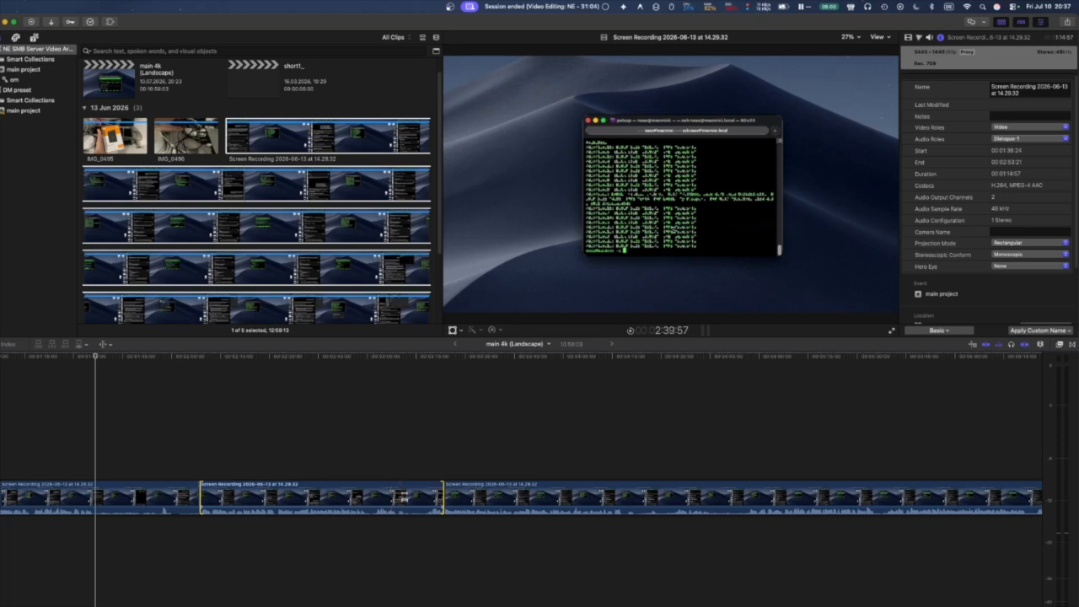
Slip the selected timeline clip's content further with the Trim tool until its source starts at about 00:01:37:26.
drag(397, 498, 389, 497)
click(166, 438)
key(space)
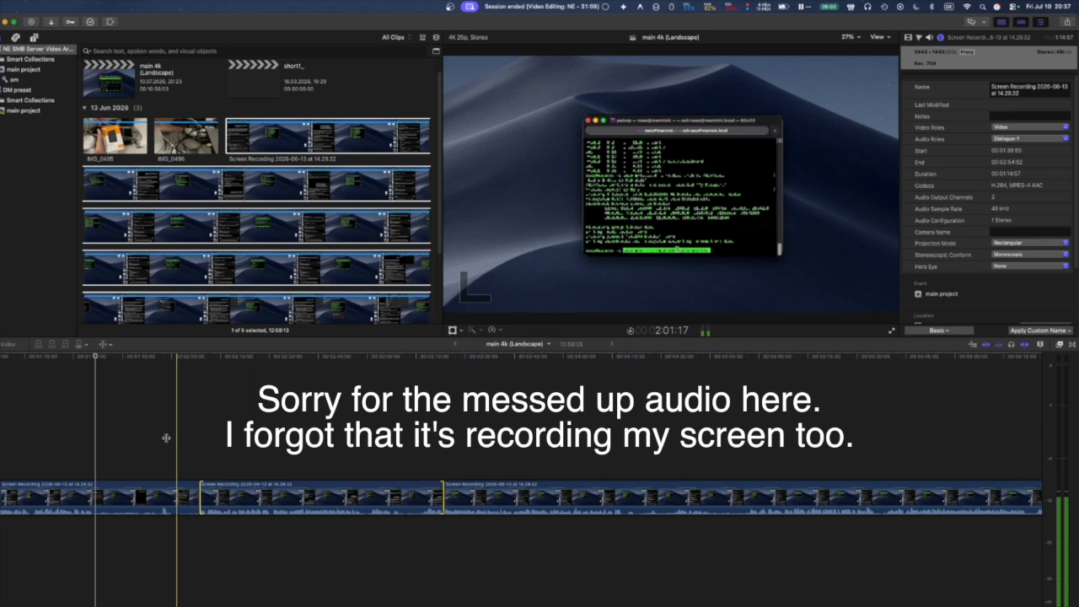
click(104, 344)
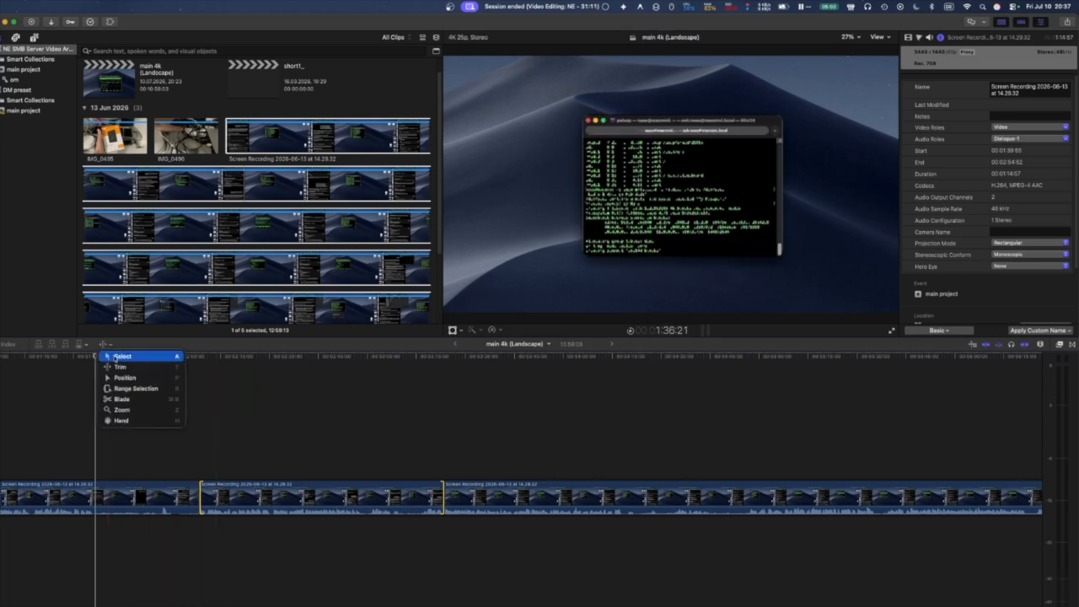
click(121, 367)
key(super+4)
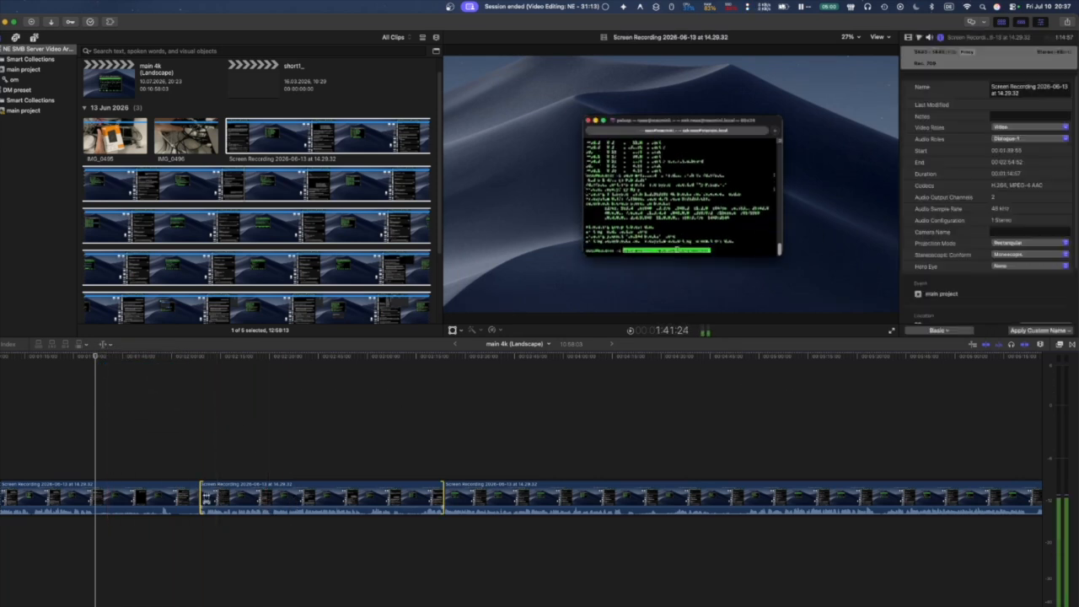
drag(316, 497, 324, 499)
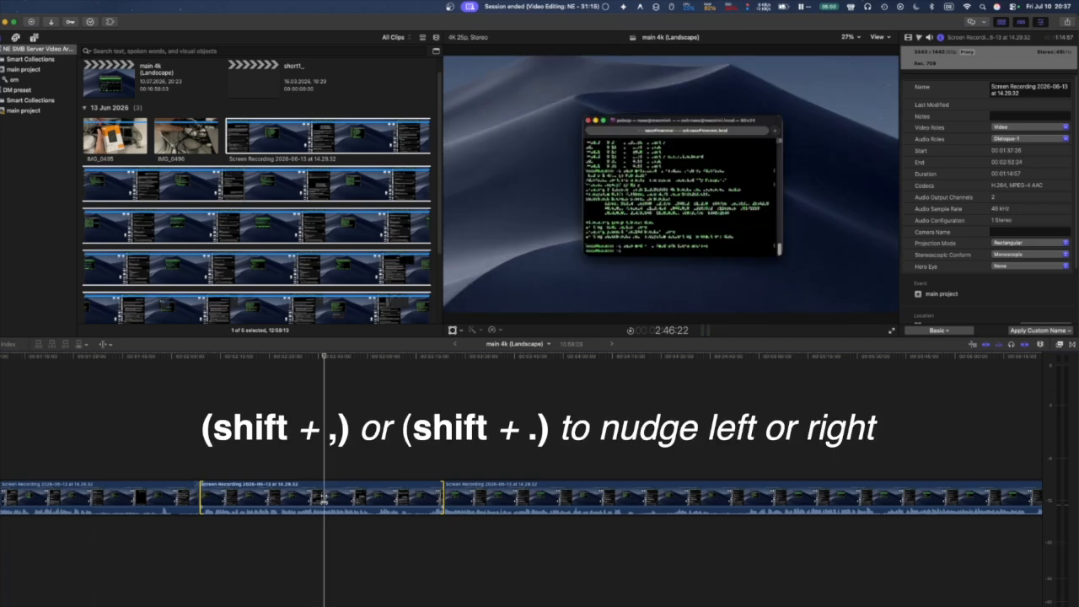
key(space)
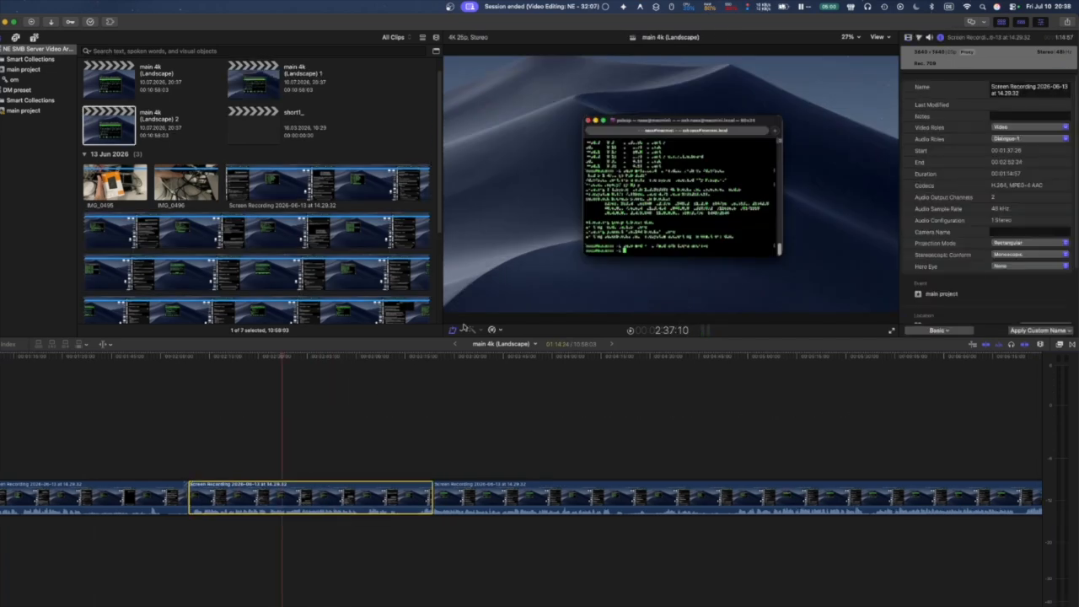
Lengthen the selected screen recording clip by 10 frames using a relative duration entry.
mouse_move(296, 510)
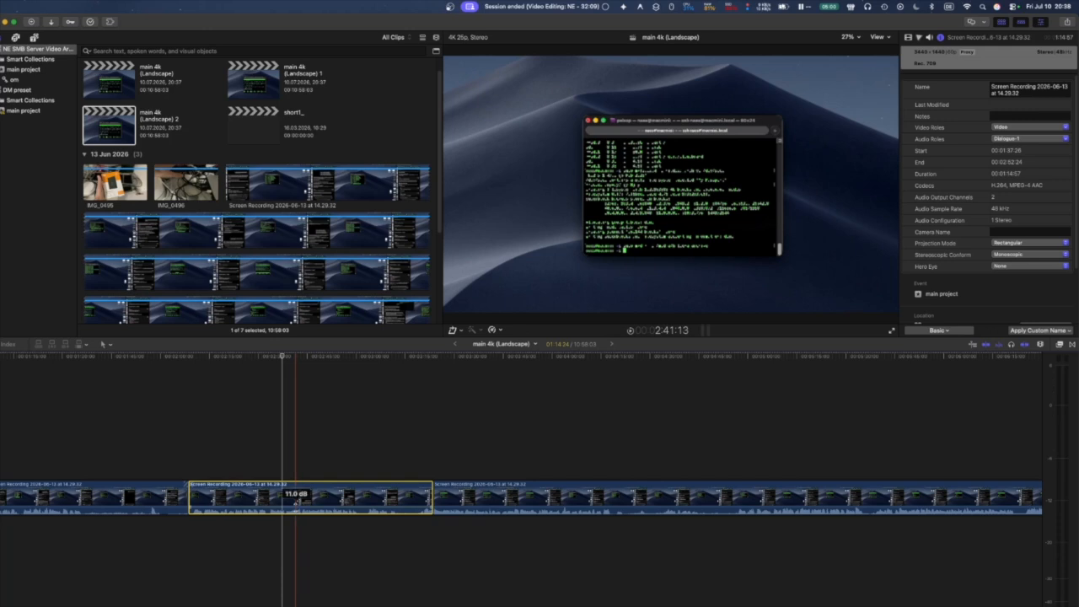
key(ctrl+d)
text(+10)
key(Return)
key(l)
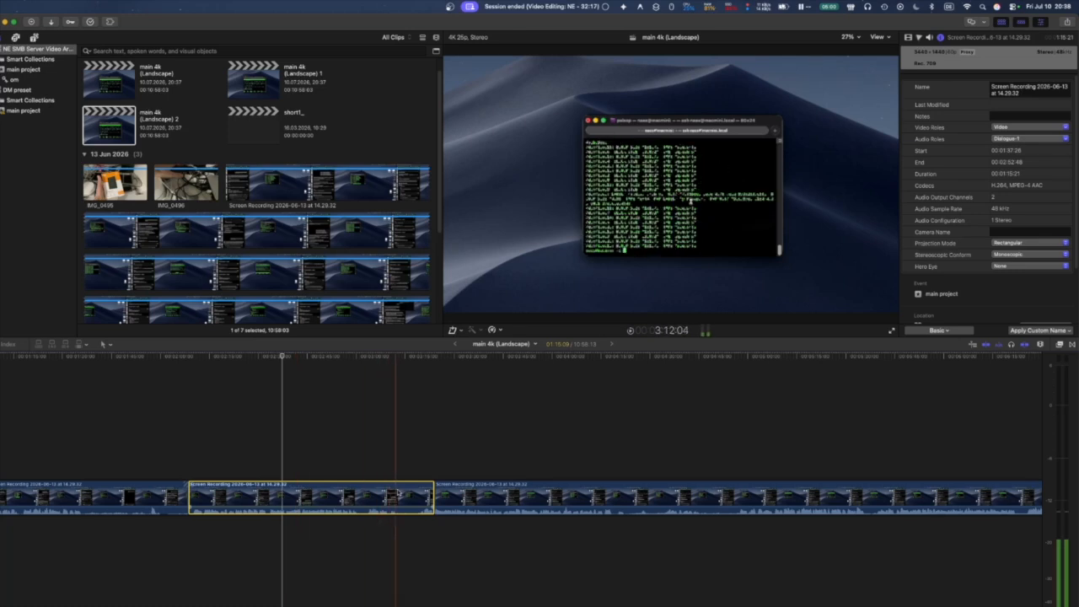